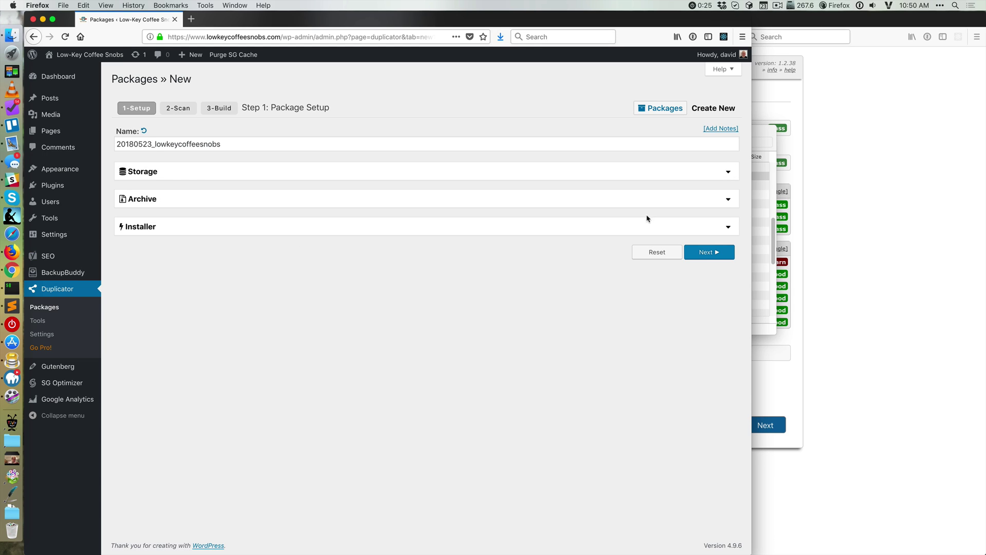
Step: Scan and build the package, then download installer.php and the 93.71MB archive zip
{"action": "left_click", "coordinate": [726, 254]}
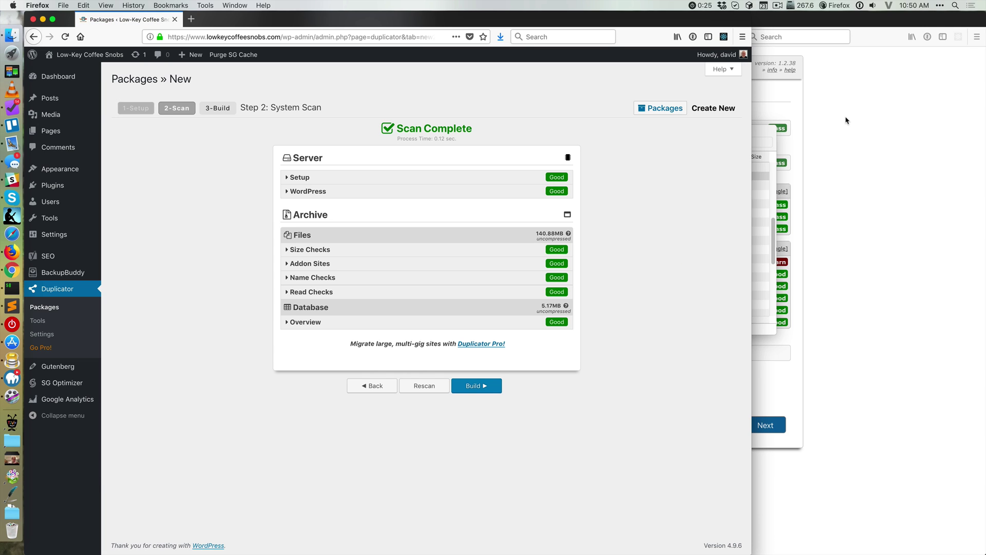
{"action": "left_click", "coordinate": [492, 386]}
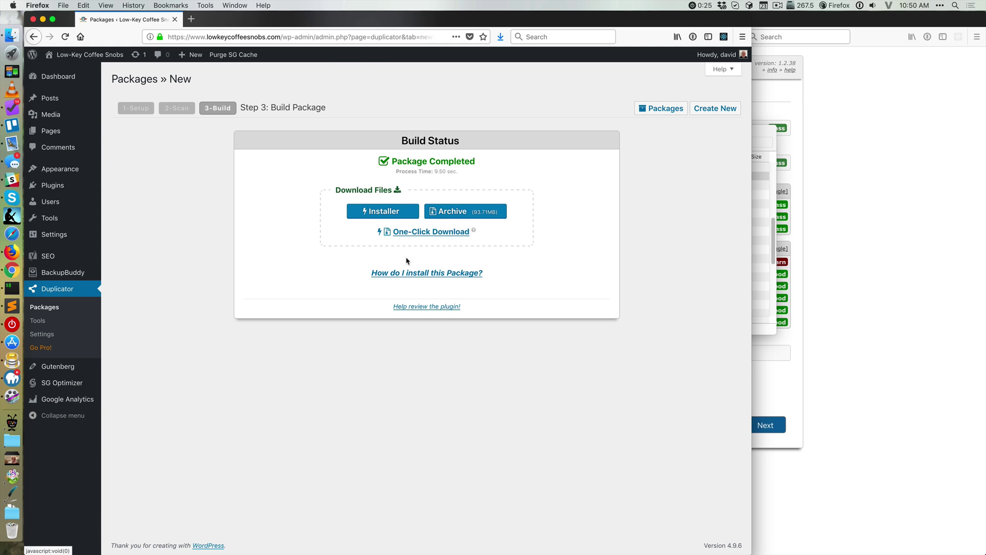
{"action": "left_click", "coordinate": [436, 231]}
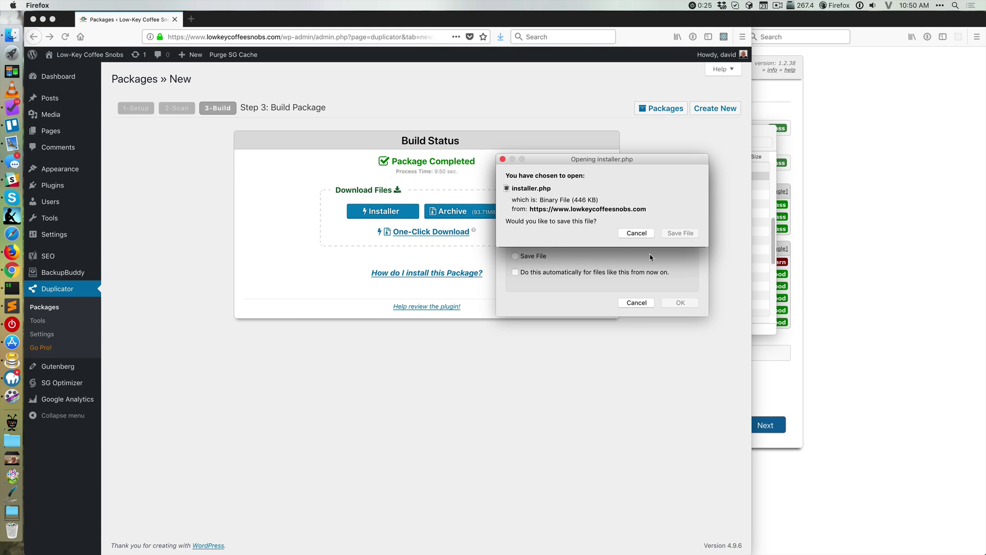
{"action": "left_click", "coordinate": [679, 236]}
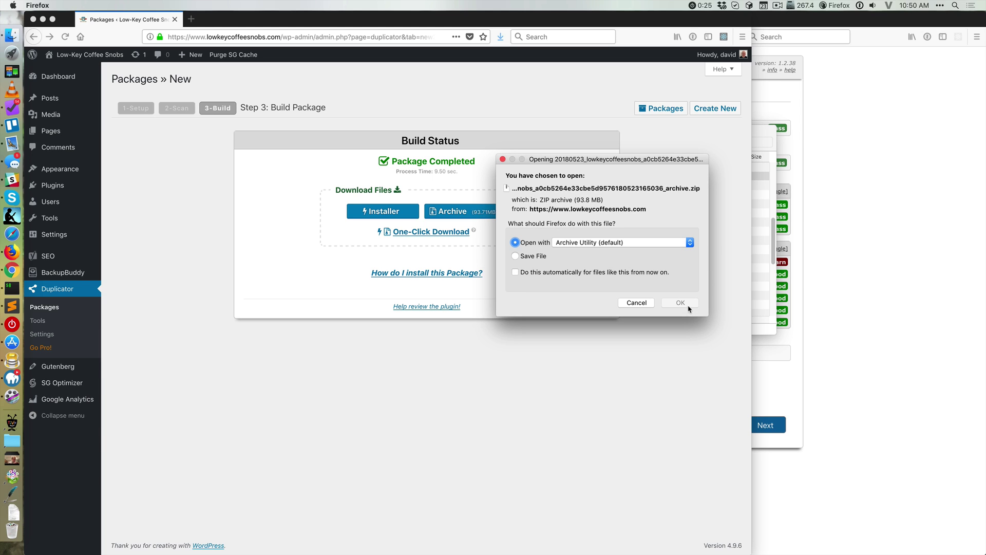
{"action": "left_click", "coordinate": [680, 303]}
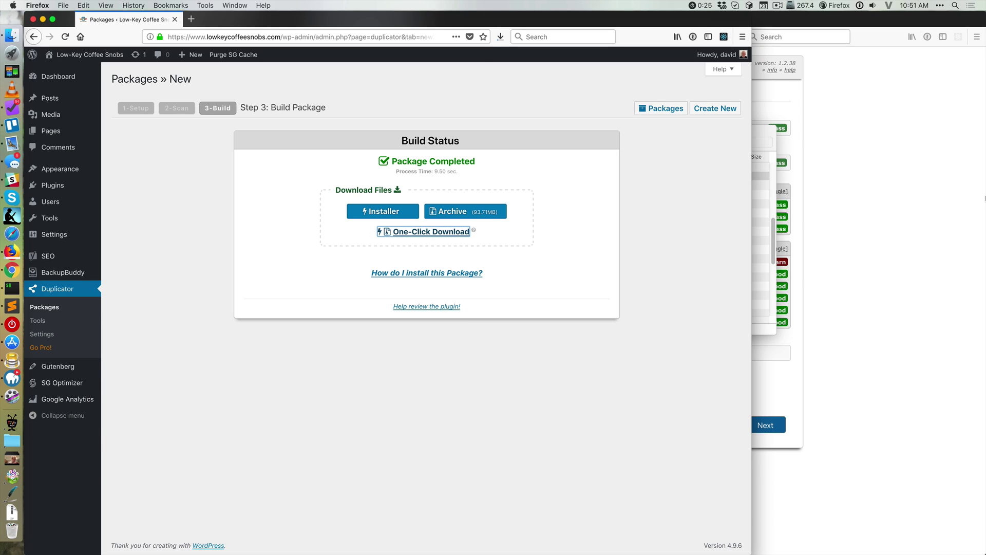
Step: Open the empty lkcs-dev folder inside WebDev in Finder
{"action": "left_click", "coordinate": [758, 126]}
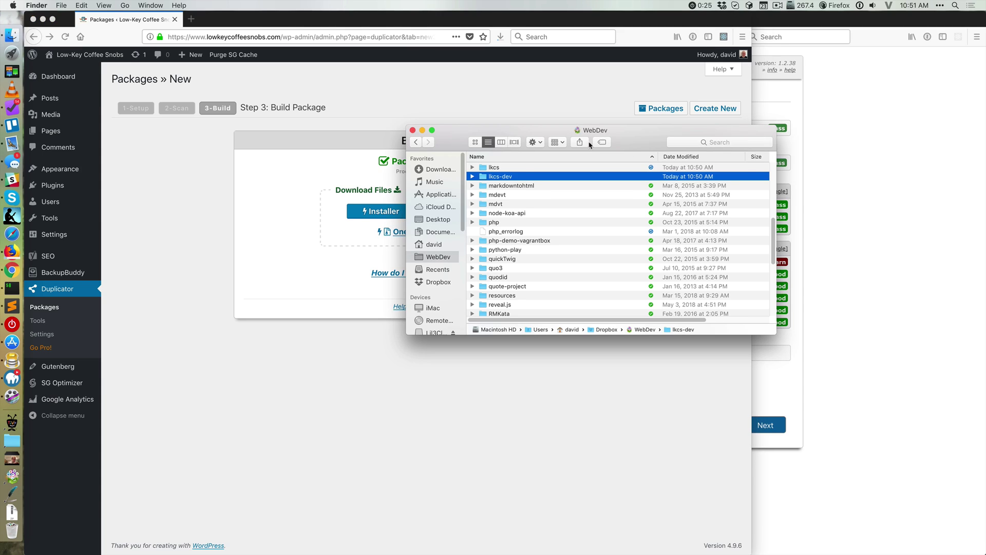
{"action": "double_click", "coordinate": [501, 177]}
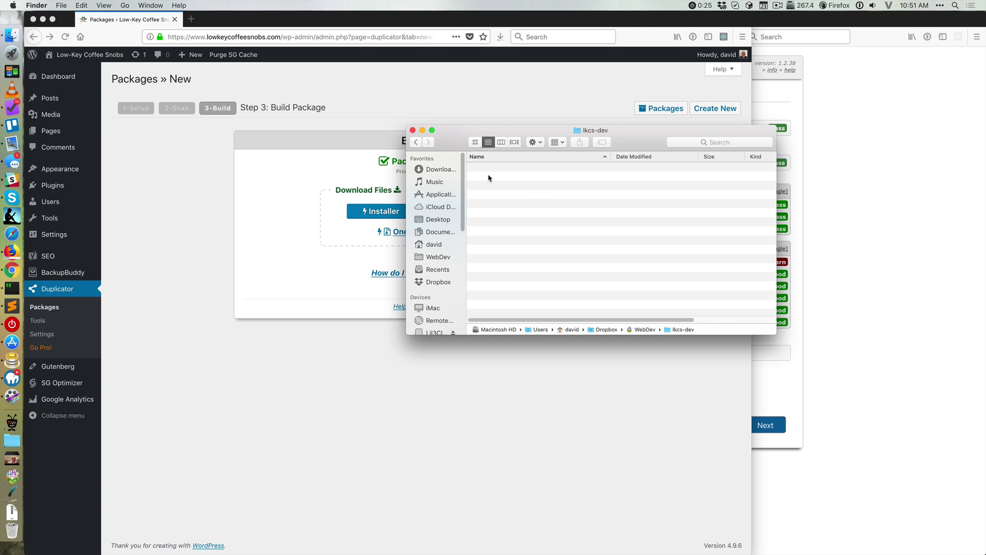
{"action": "left_click", "coordinate": [229, 223]}
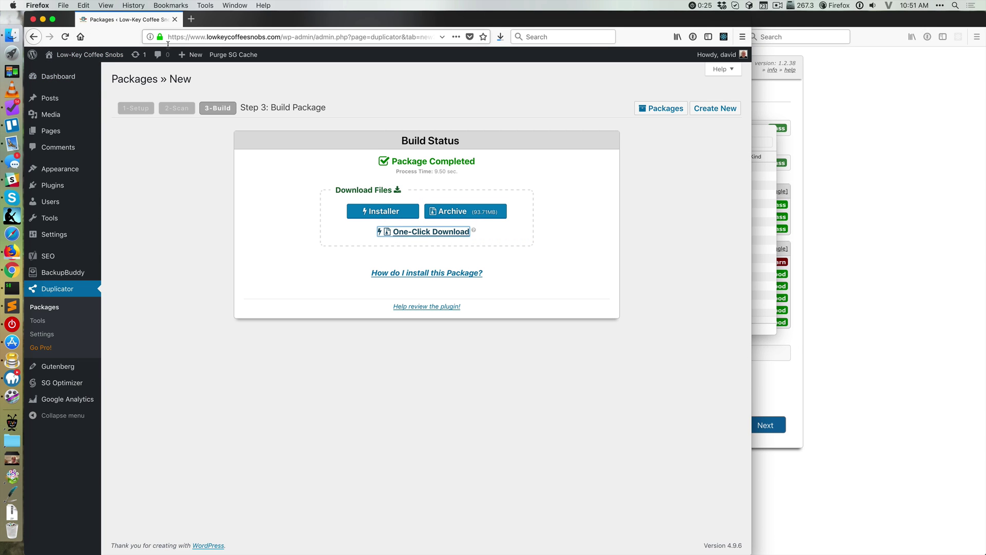
{"action": "left_click", "coordinate": [763, 192]}
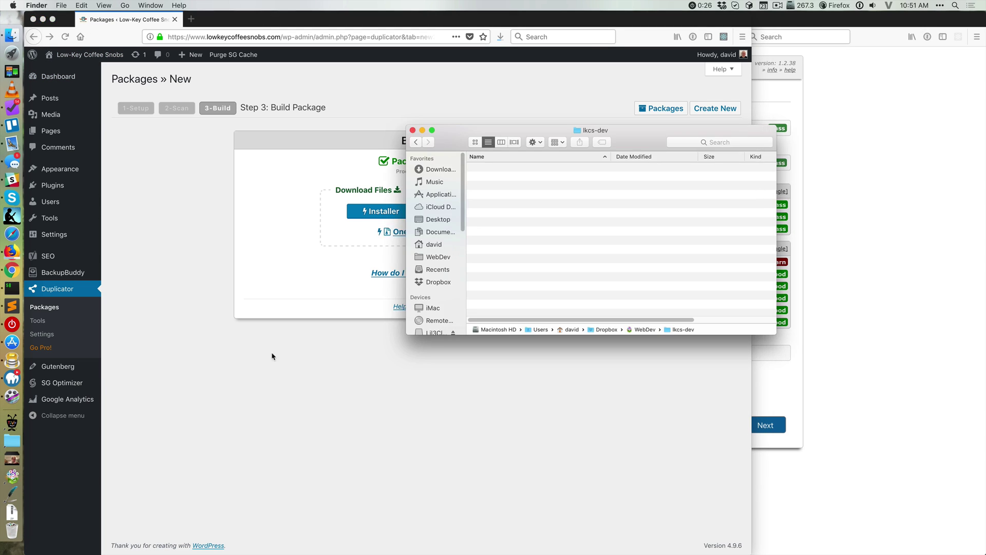
Step: Move the downloaded archive zip and installer.php from Downloads into lkcs-dev
{"action": "left_click", "coordinate": [12, 512]}
{"action": "left_click_drag", "start_coordinate": [70, 123], "coordinate": [583, 246]}
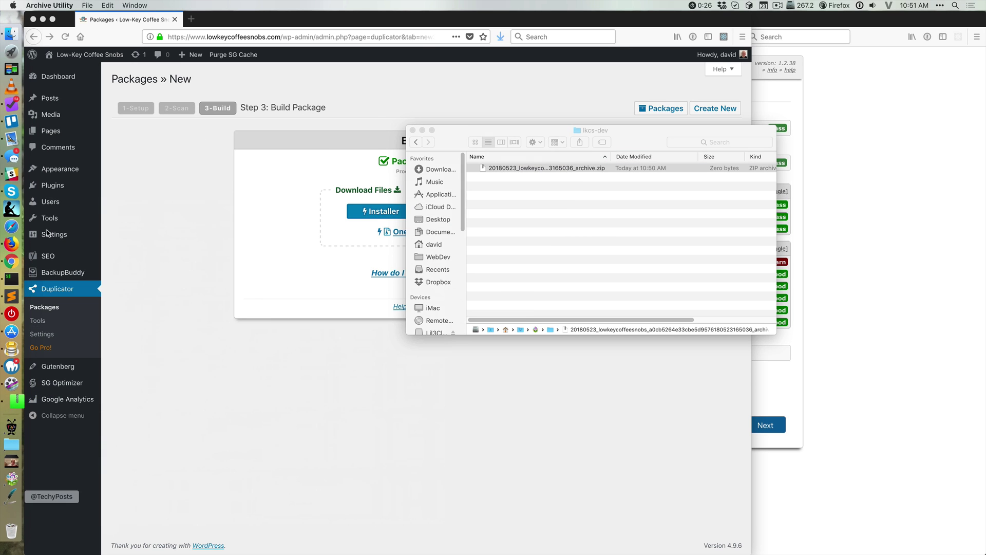
{"action": "left_click", "coordinate": [12, 512]}
{"action": "left_click_drag", "start_coordinate": [70, 125], "coordinate": [543, 257]}
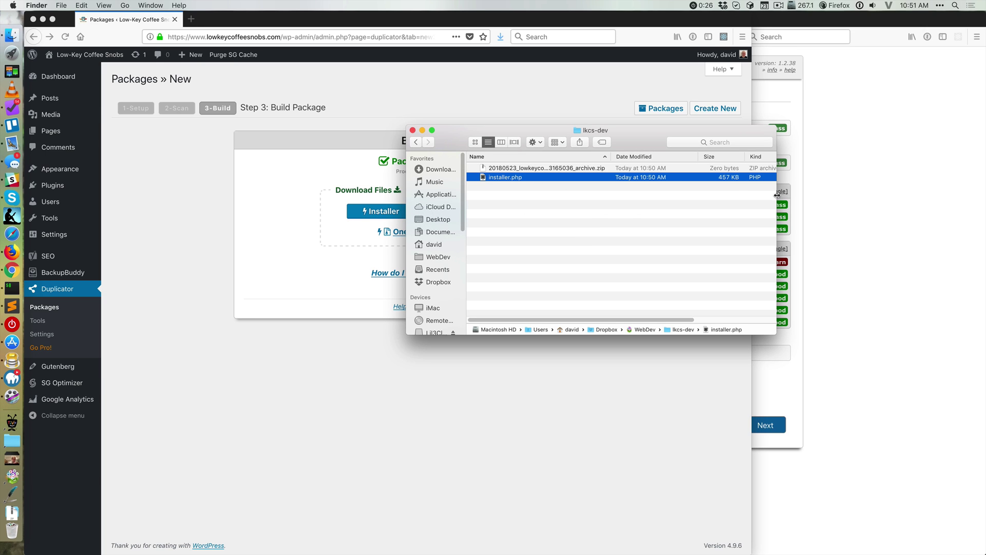
Step: Add '-dev' to the folder name in the installer address to load localhost:8888/lkcs-dev/installer.php
{"action": "left_click", "coordinate": [840, 175]}
{"action": "left_click", "coordinate": [482, 32]}
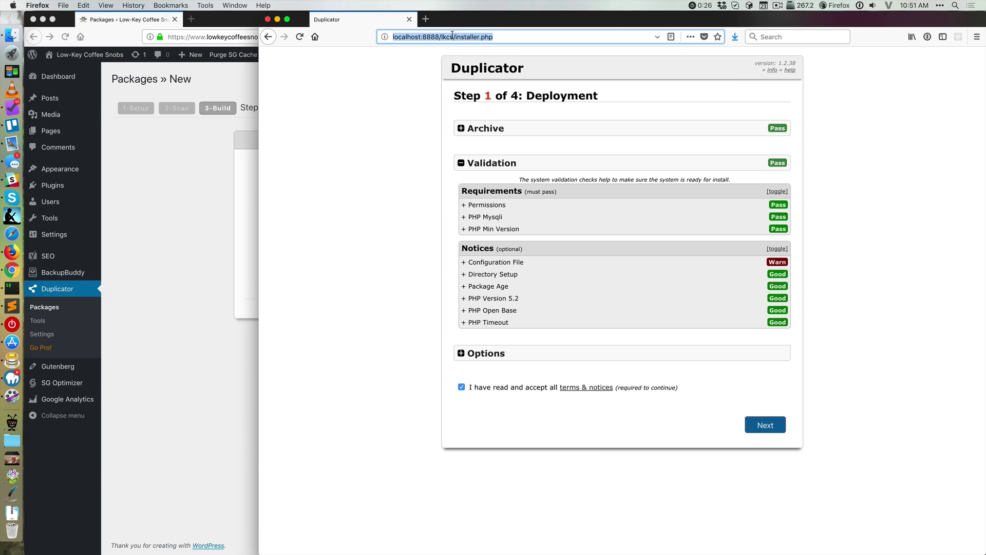
{"action": "left_click", "coordinate": [483, 31]}
{"action": "type", "text": "-dev"}
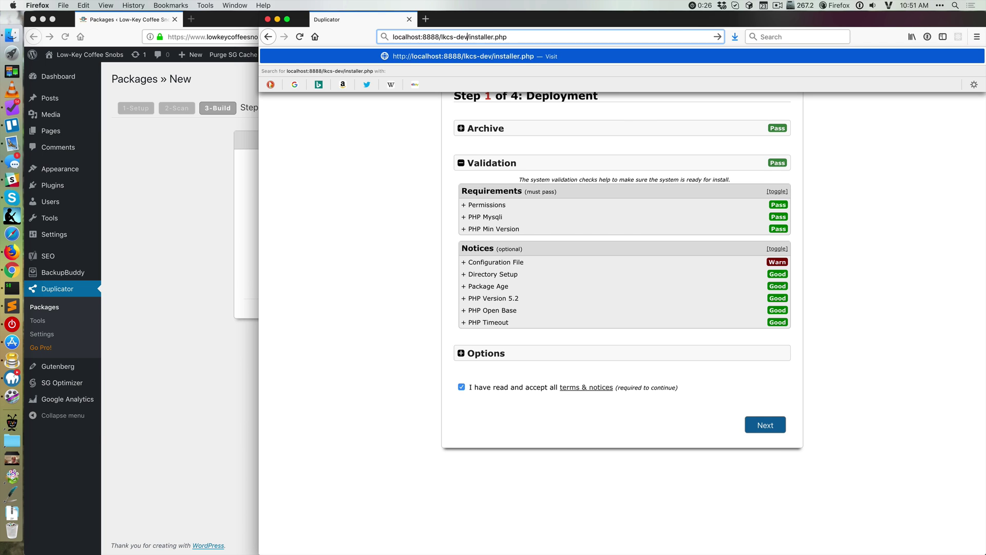
{"action": "key", "text": "Return"}
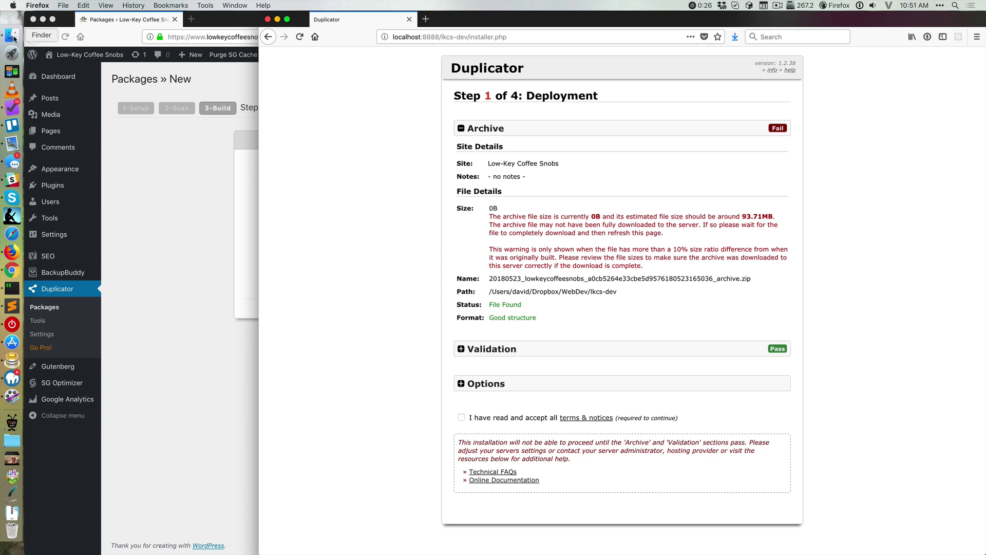
Step: Replace the zero-byte zip in lkcs-dev with the fully downloaded 98.4 MB archive
{"action": "left_click", "coordinate": [12, 35]}
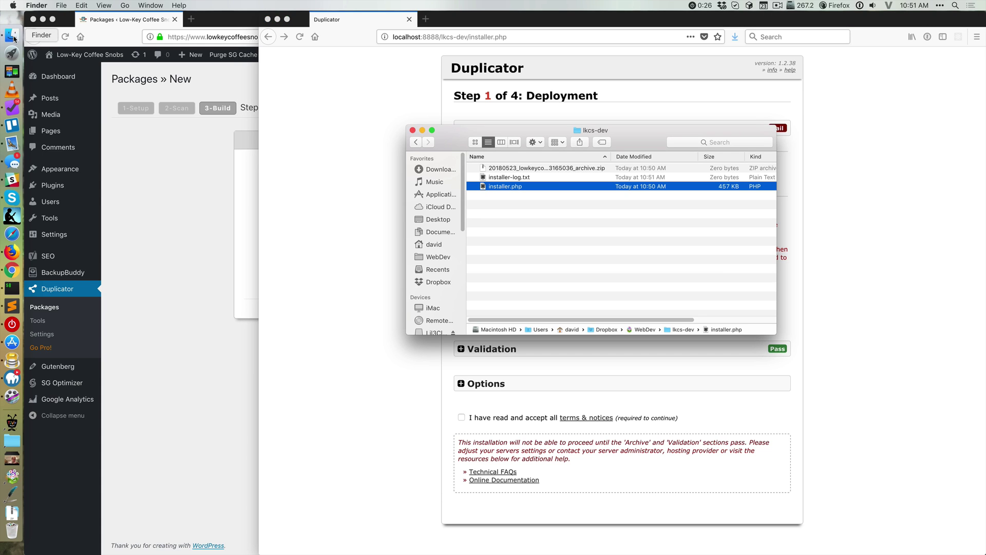
{"action": "left_click", "coordinate": [521, 170]}
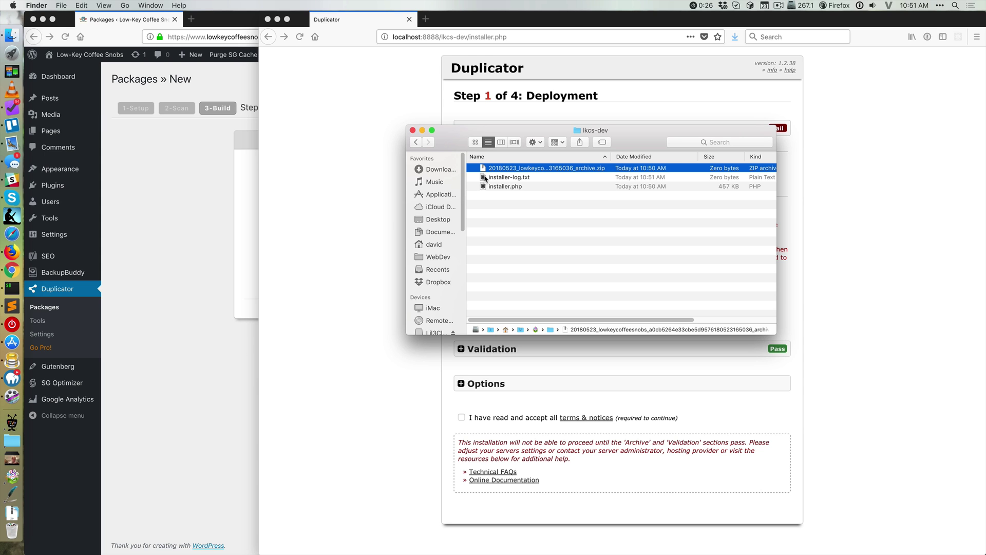
{"action": "left_click_drag", "start_coordinate": [488, 171], "coordinate": [12, 512]}
{"action": "left_click", "coordinate": [12, 512]}
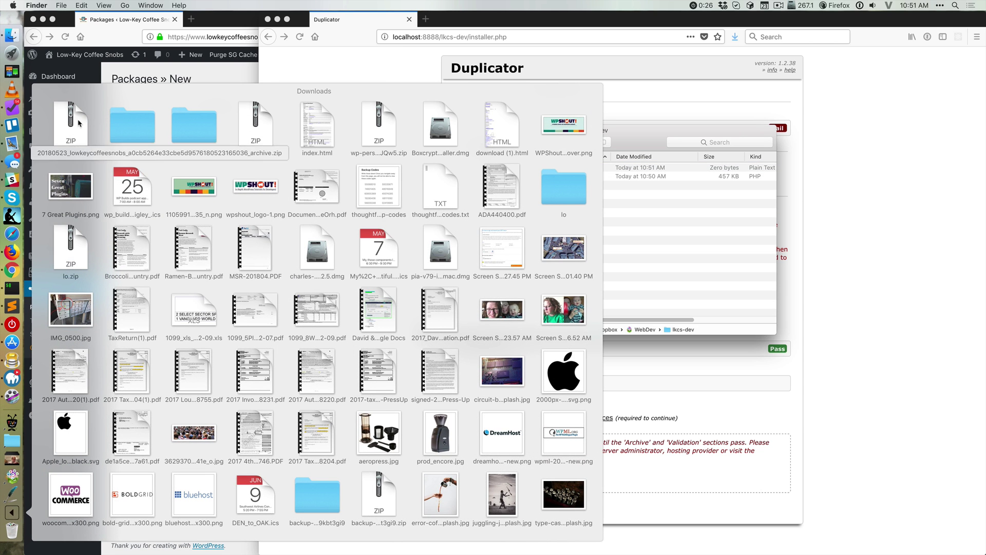
{"action": "left_click_drag", "start_coordinate": [79, 123], "coordinate": [669, 282]}
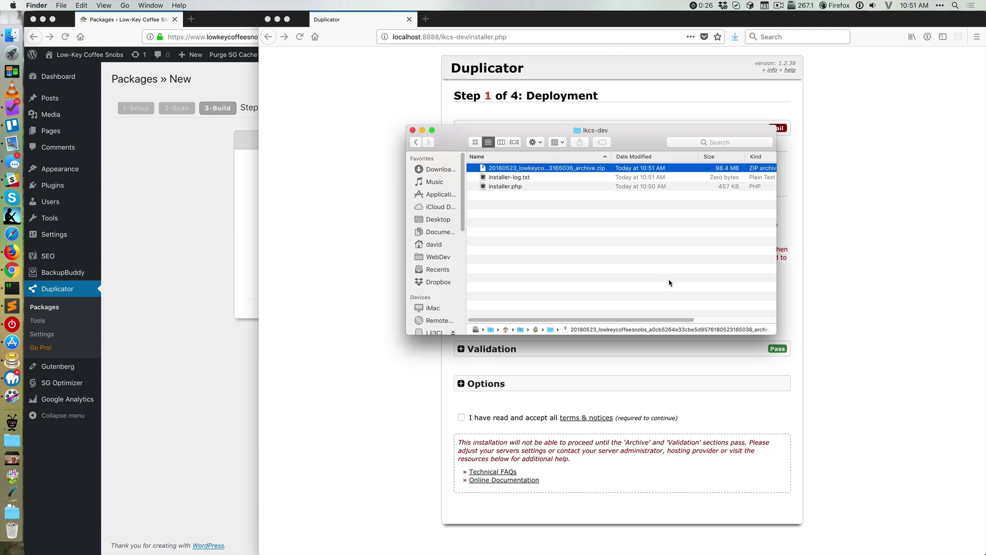
{"action": "left_click", "coordinate": [862, 197]}
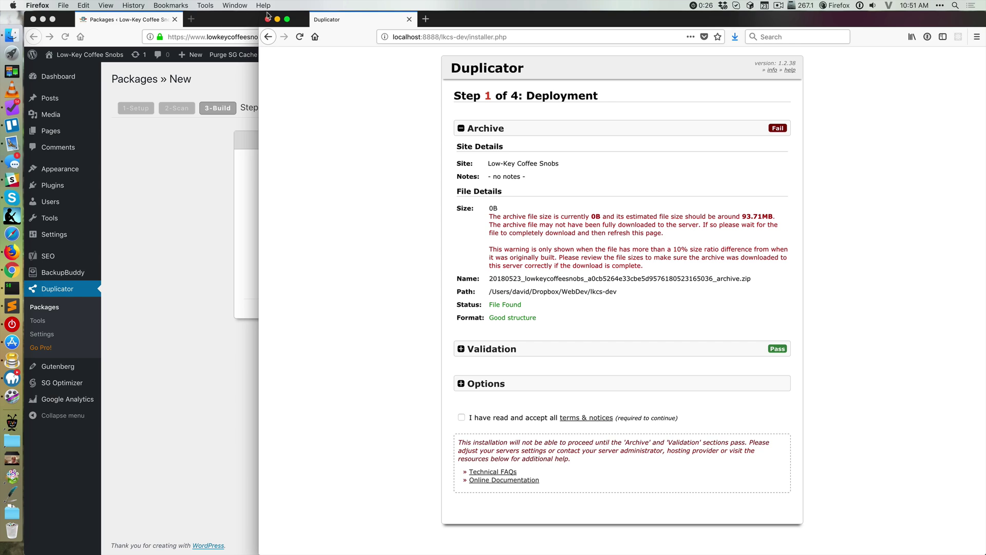
Step: Reload the installer, accept all terms and notices, and continue to Install Database
{"action": "left_click", "coordinate": [300, 37]}
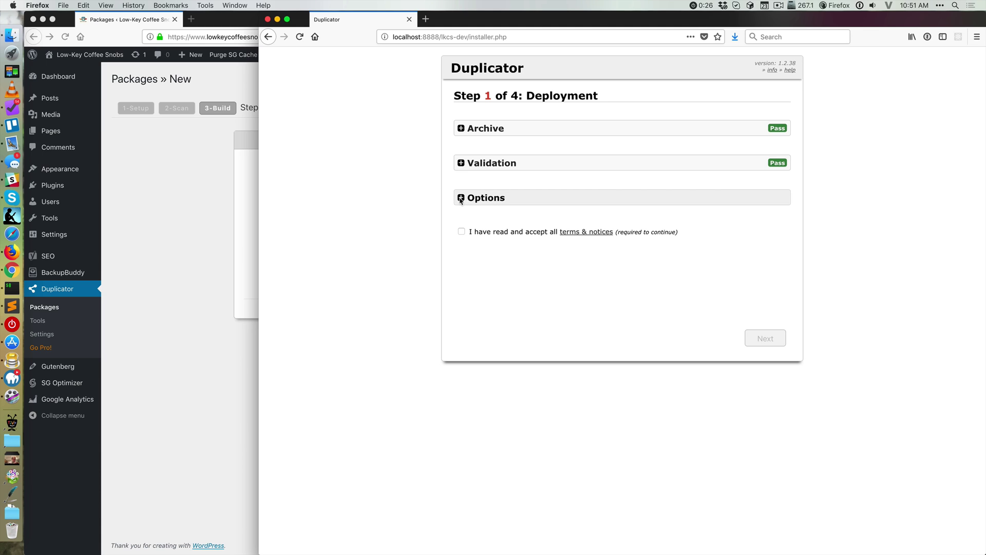
{"action": "left_click", "coordinate": [461, 231]}
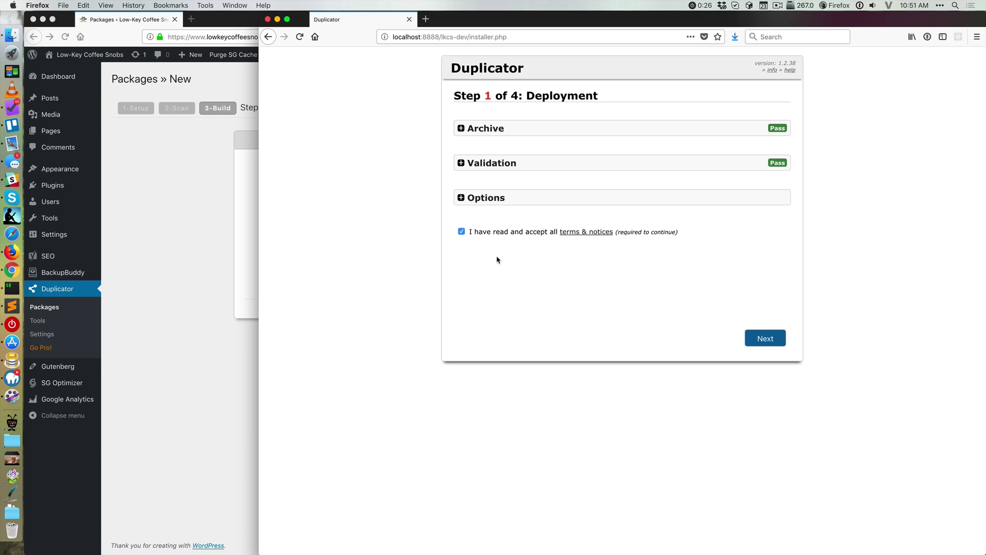
{"action": "left_click", "coordinate": [465, 199]}
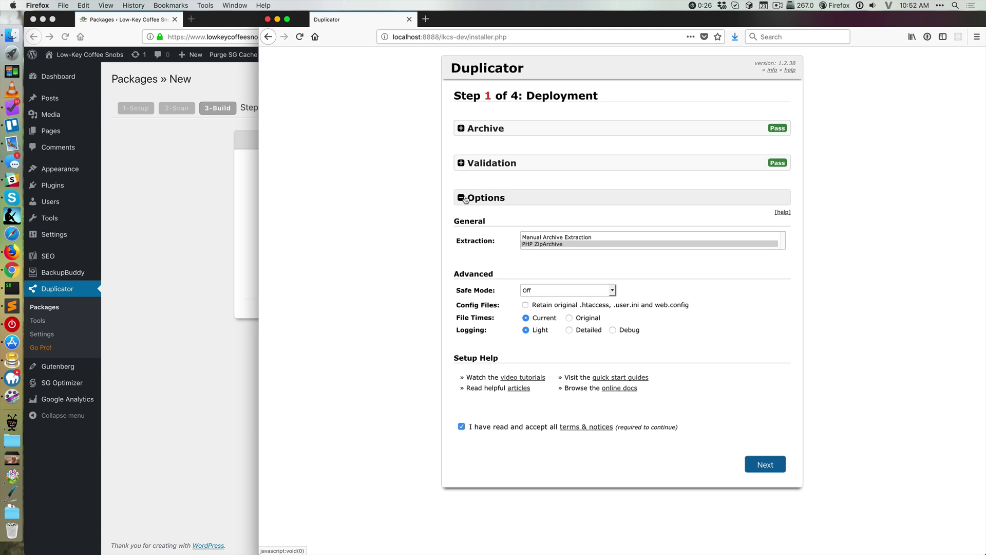
{"action": "left_click", "coordinate": [465, 199]}
{"action": "left_click", "coordinate": [764, 337]}
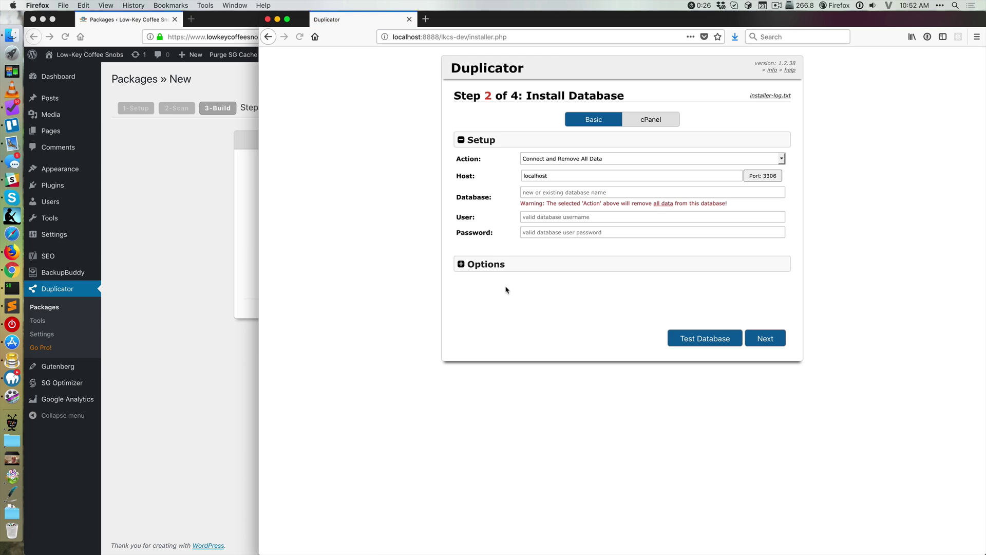
Step: Install into database 'lkcs' as user 'root', complete the data update, and open Site Login
{"action": "left_click", "coordinate": [600, 192]}
{"action": "type", "text": "lkc"}
{"action": "type", "text": "root"}
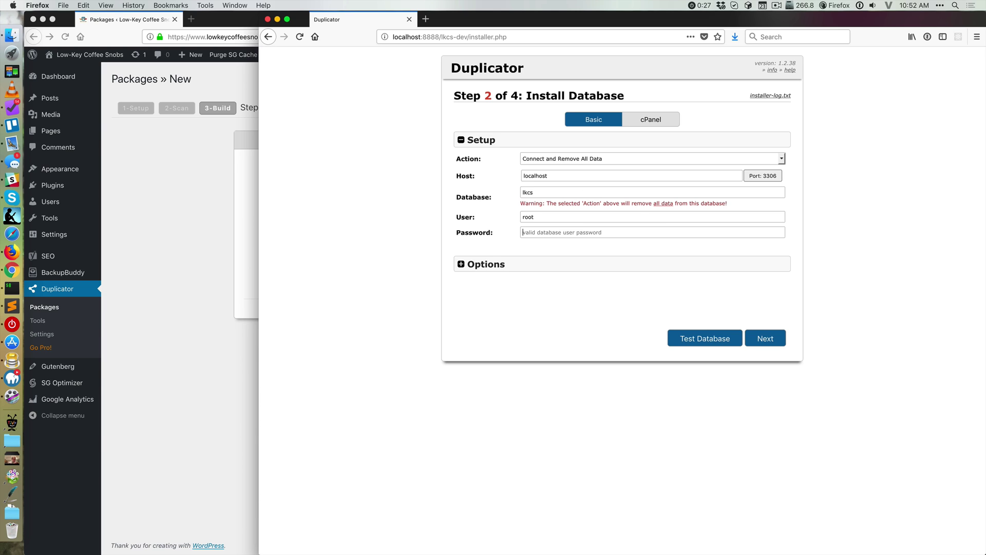
{"action": "type", "text": "root"}
{"action": "left_click", "coordinate": [762, 339]}
{"action": "left_click", "coordinate": [737, 308]}
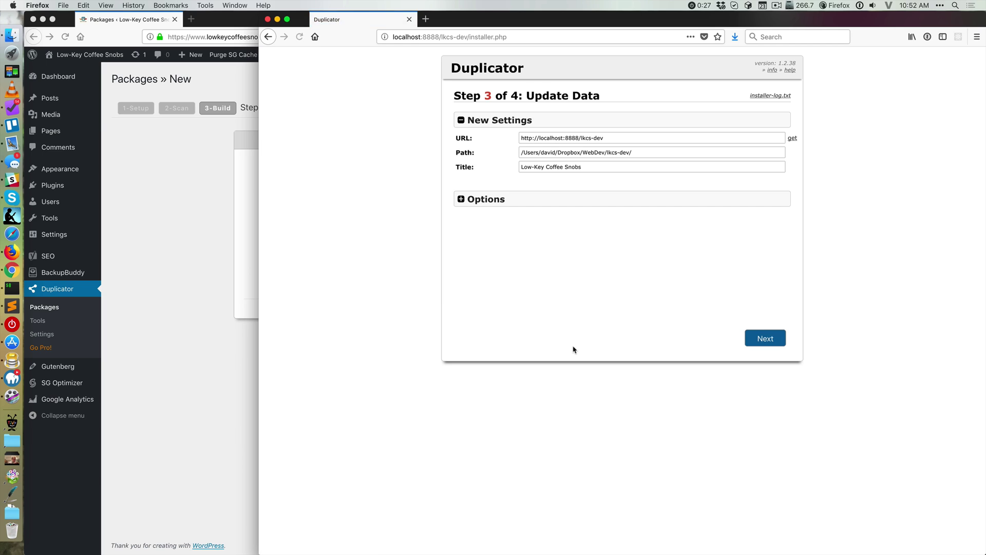
{"action": "left_click", "coordinate": [771, 335]}
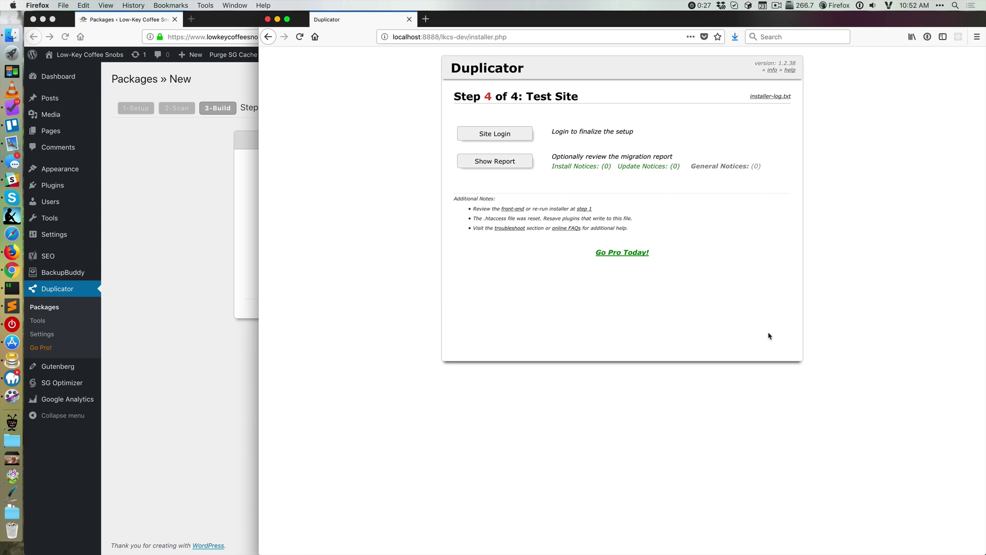
{"action": "left_click", "coordinate": [483, 133]}
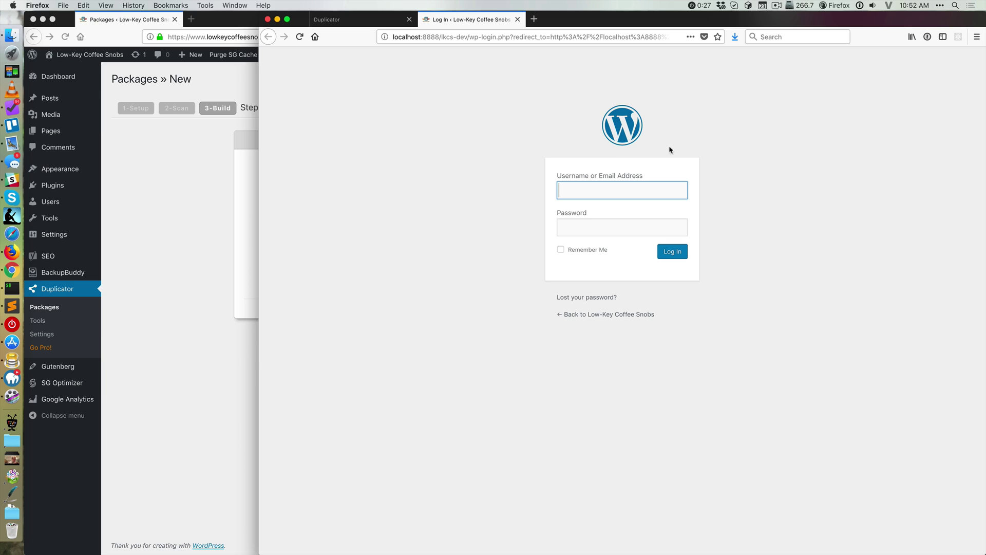
Step: Unlock the password manager and select the saved Low Key Coffee Snobs login
{"action": "left_click", "coordinate": [927, 37]}
{"action": "type", "text": "••••••••"}
{"action": "key", "text": "Return"}
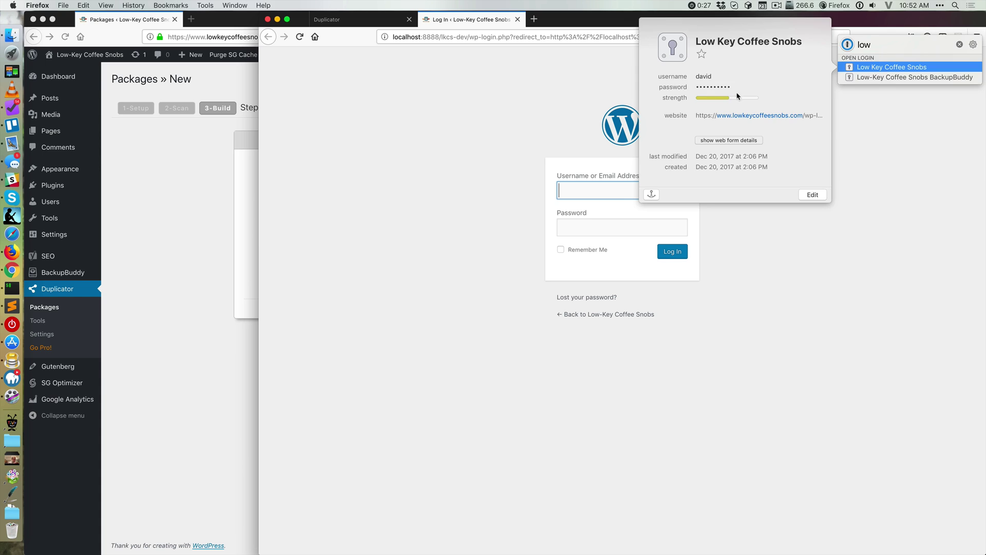
{"action": "left_click", "coordinate": [734, 88]}
Step: Sign in with the saved password and username, declining to save the localhost login
{"action": "left_click", "coordinate": [614, 225]}
{"action": "key", "text": "cmd+v"}
{"action": "left_click", "coordinate": [610, 192]}
{"action": "type", "text": "david"}
{"action": "key", "text": "Return"}
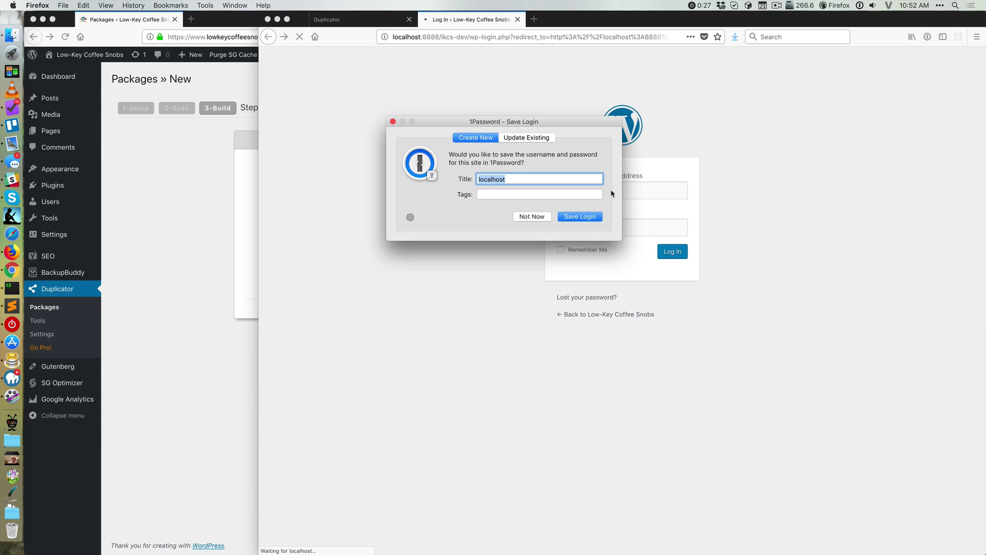
{"action": "left_click", "coordinate": [532, 216]}
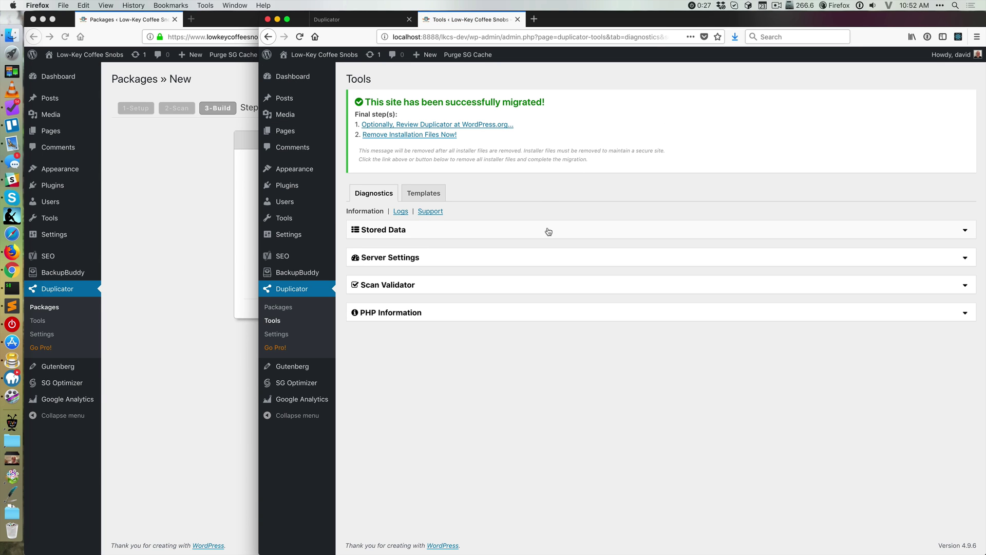
Step: Open All Posts to confirm the six migrated coffee posts are present
{"action": "left_click", "coordinate": [299, 100]}
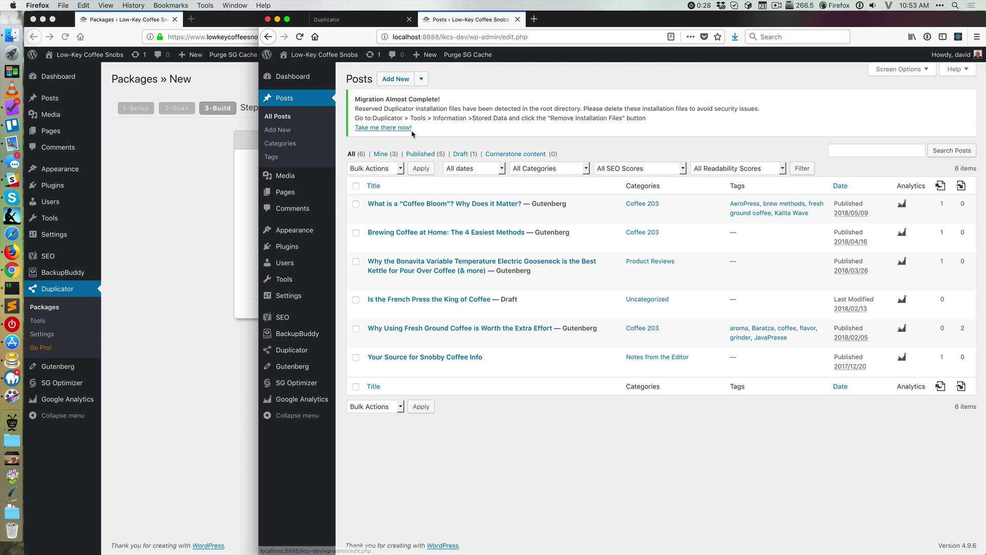
Step: Follow the notice to Duplicator Tools and remove the leftover installation files
{"action": "left_click", "coordinate": [385, 128]}
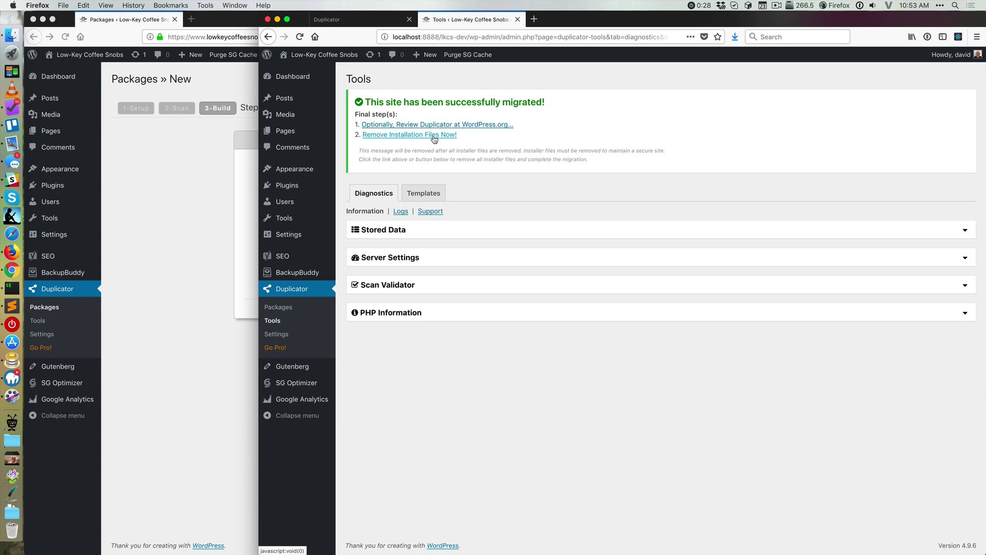
{"action": "left_click", "coordinate": [431, 135]}
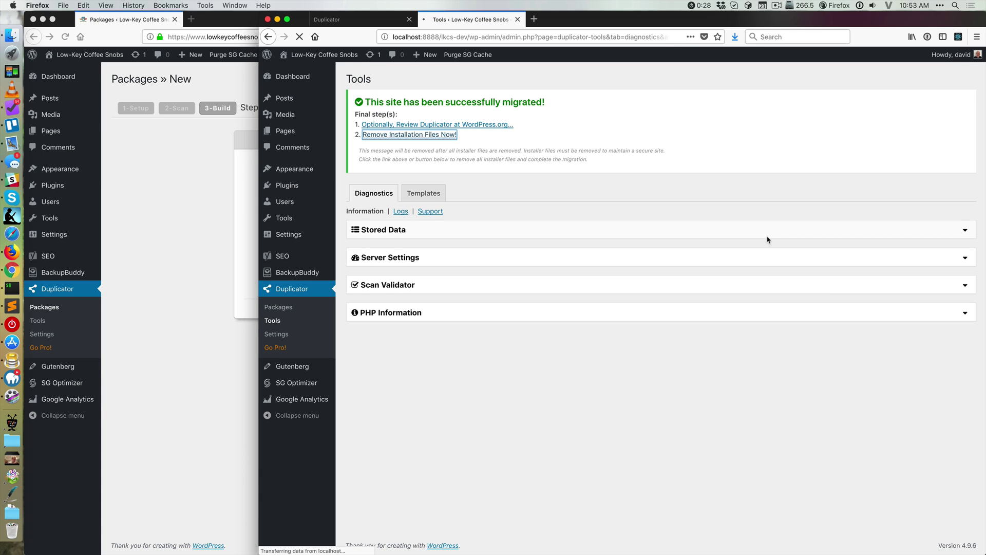